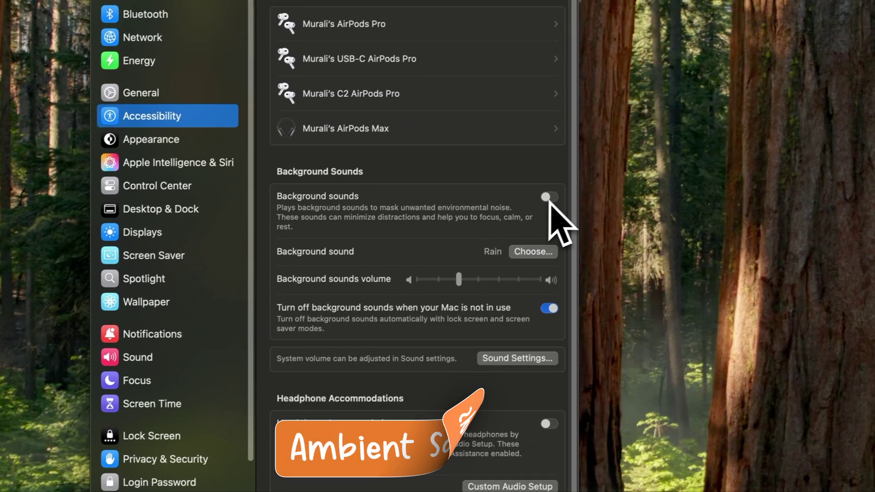
Step: Turn on the Background sounds toggle in Accessibility > Audio settings
left_click(549, 197)
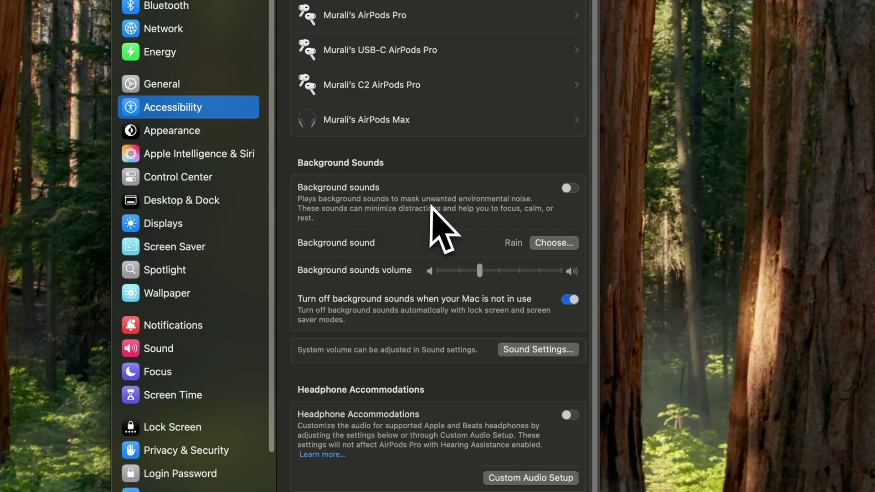
Step: Keep Rain as the background sound, switch sounds off, and stop them when the Mac is idle
left_click(543, 244)
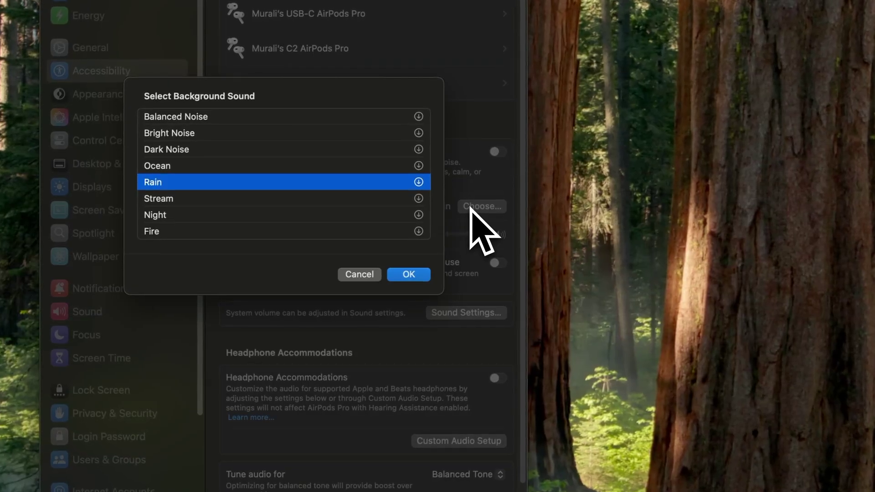
key("Return")
left_click(497, 151)
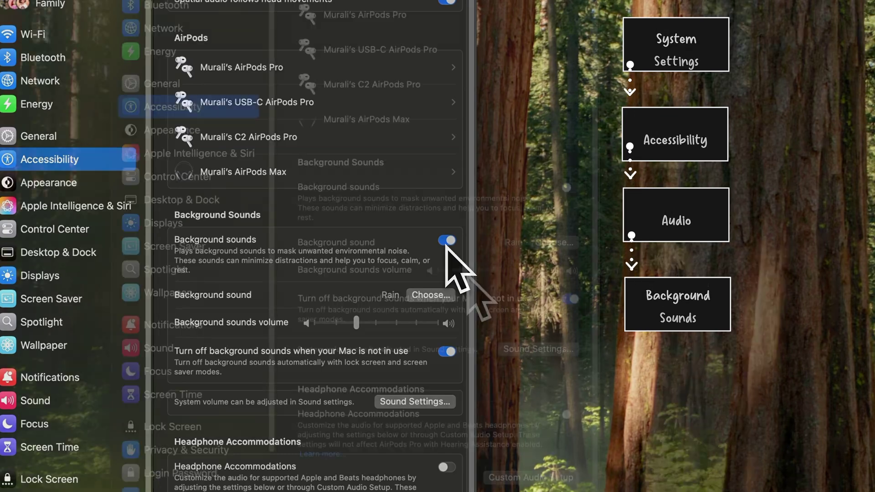
left_click(447, 240)
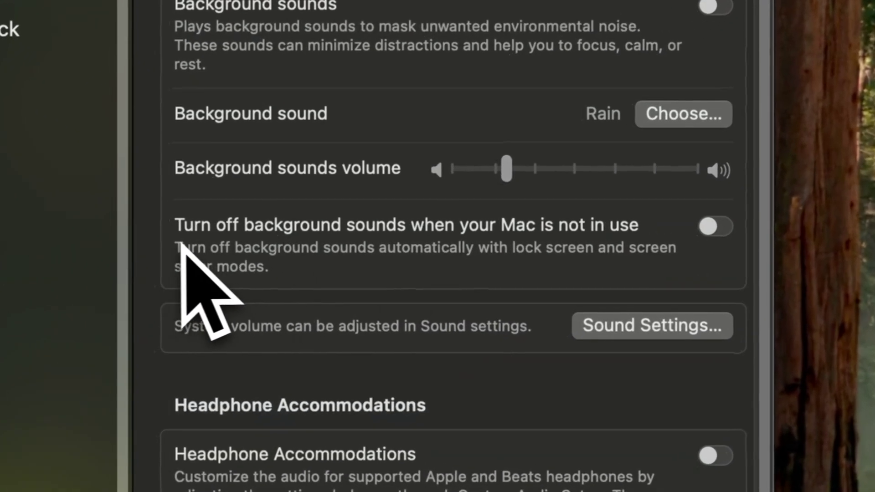
left_click(714, 229)
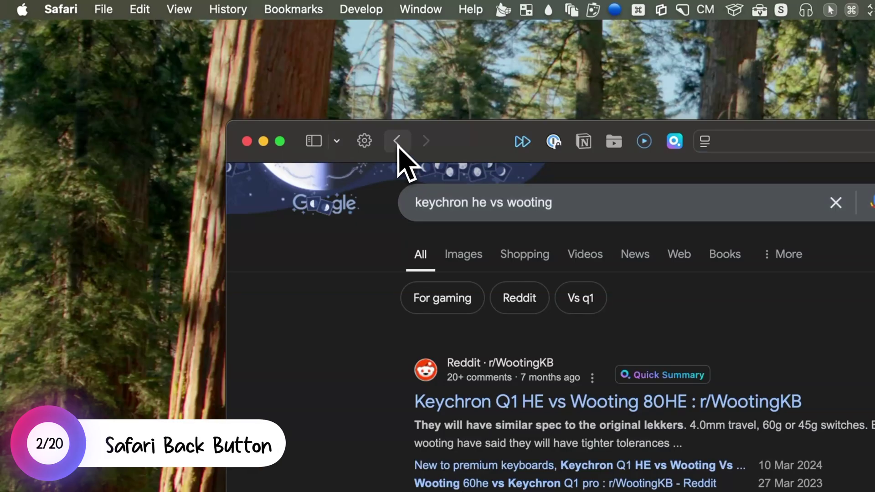
Step: Play the Keychron Q1 HE review in Picture in Picture, parked at the top-left
right_click(399, 142)
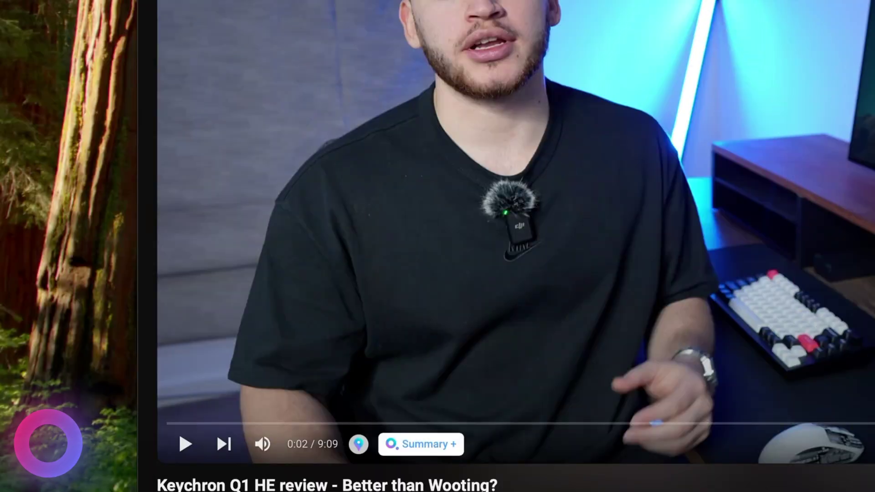
right_click(494, 206)
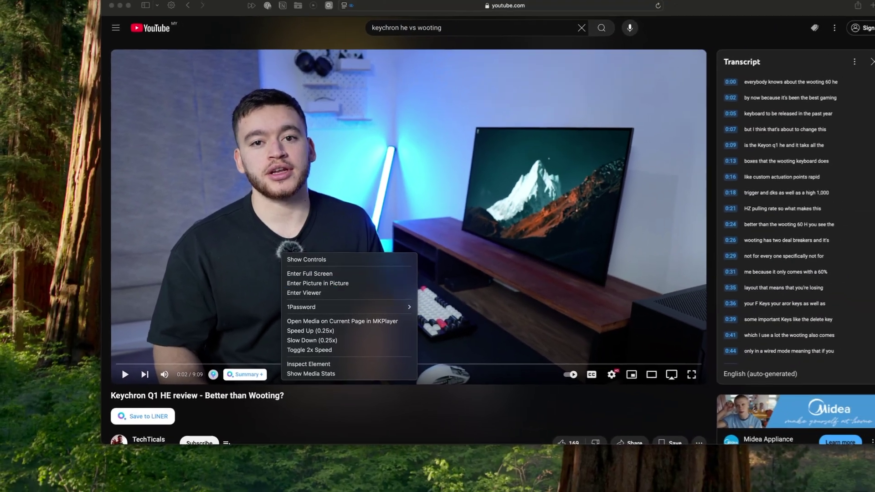
left_click(536, 265)
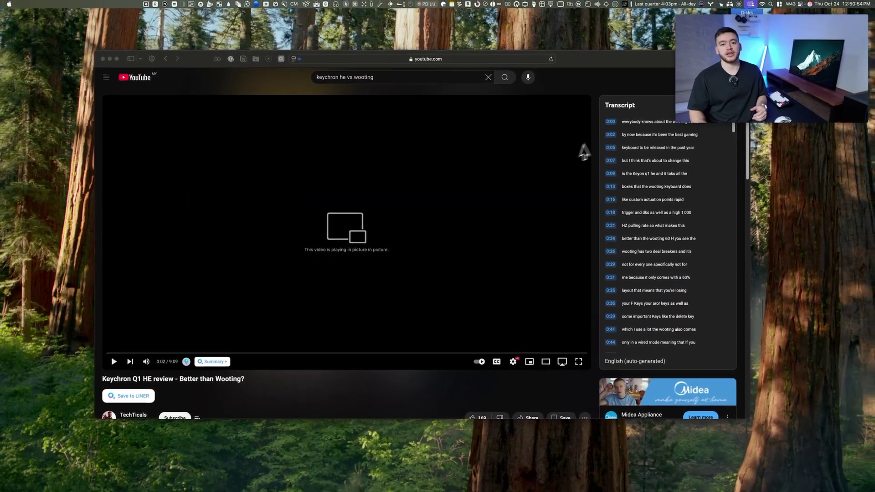
left_click_drag(728, 83, 213, 165)
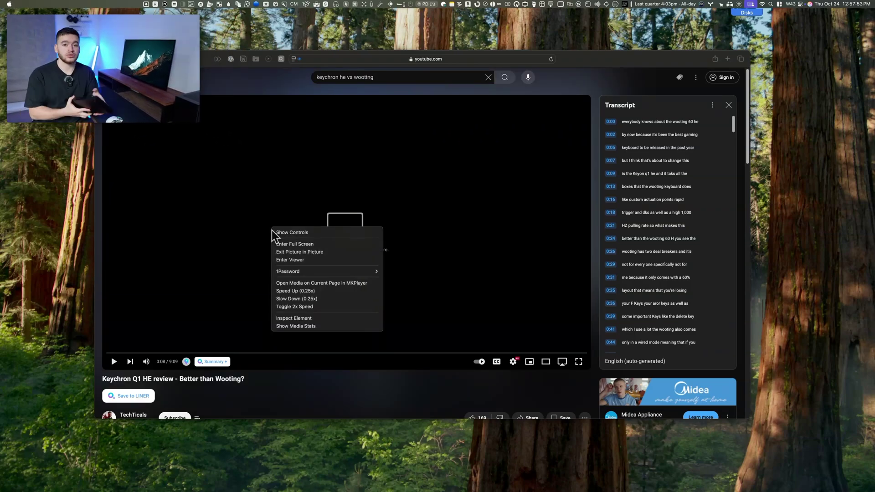
Step: Exit Picture in Picture, translate the buyee.jp page to English, and add Bookmarks to the toolbar
left_click(283, 252)
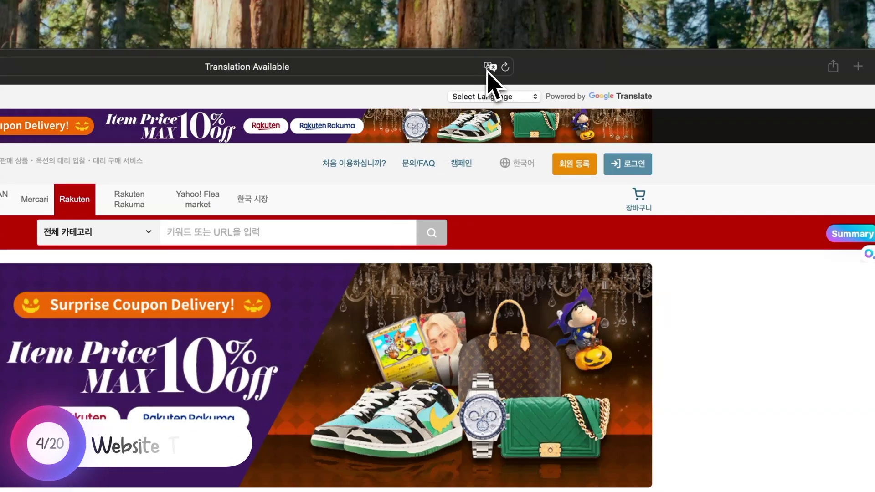
left_click(489, 67)
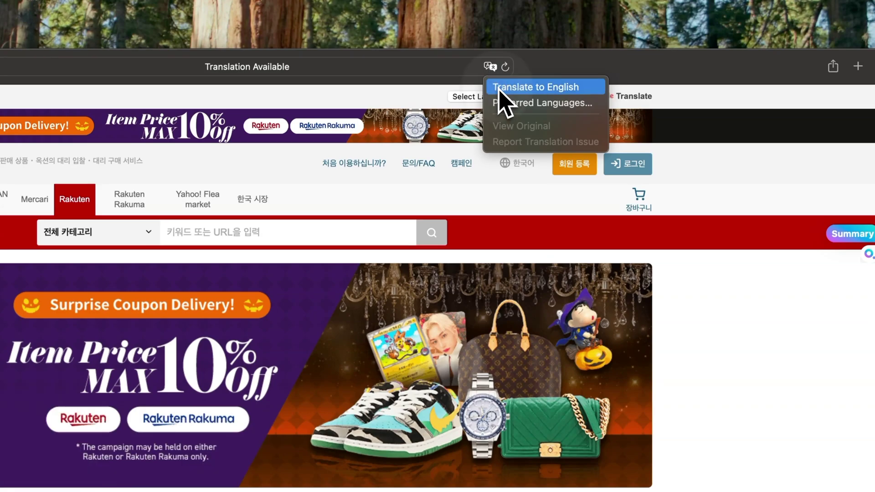
left_click(499, 88)
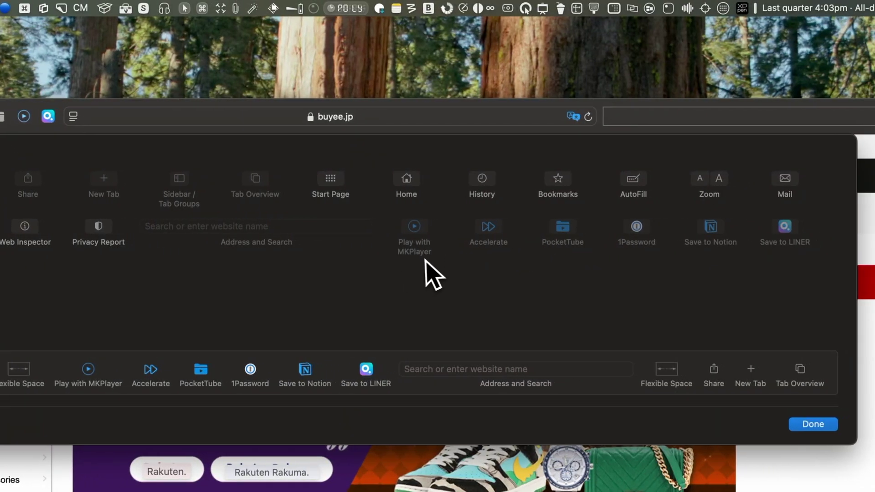
left_click_drag(565, 203, 50, 119)
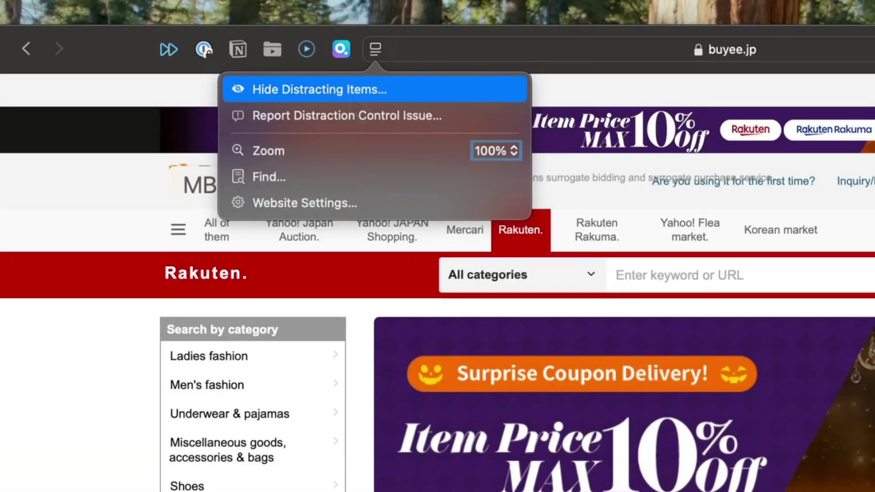
Step: Use Hide Distracting Items to remove the coupon banner and popular-categories box
left_click(319, 89)
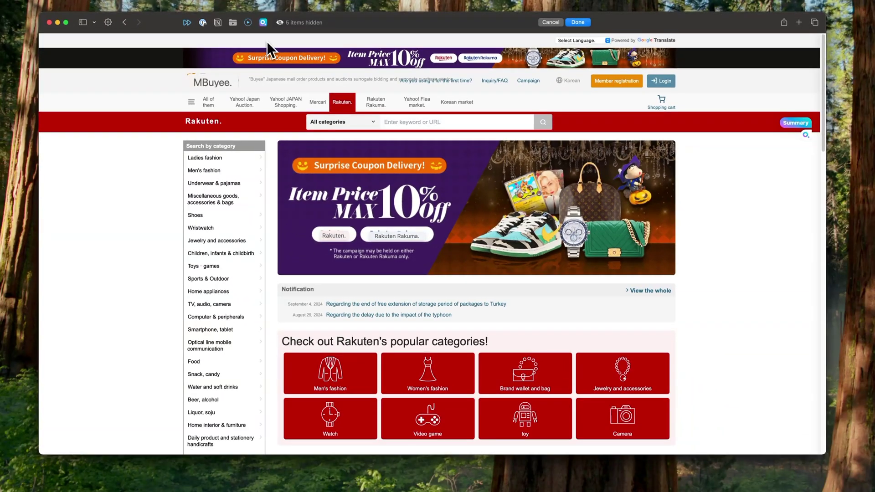
left_click(329, 201)
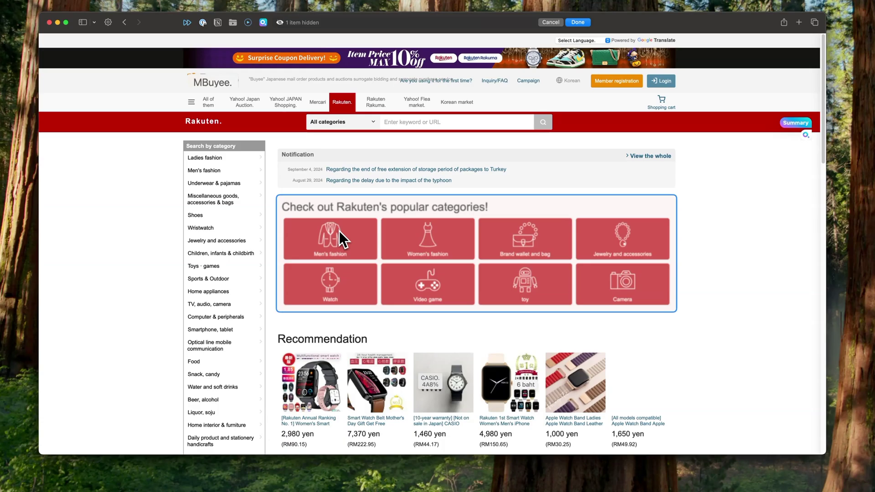
left_click(339, 231)
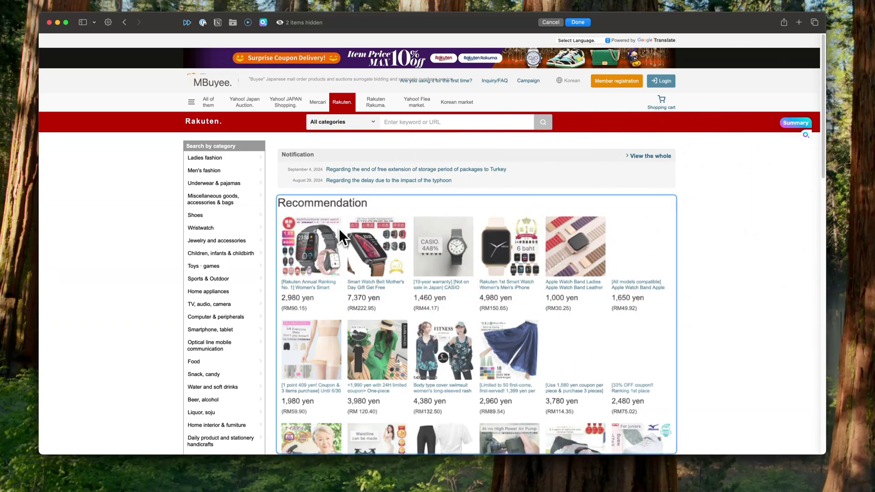
scroll(432, 114, "down", 4)
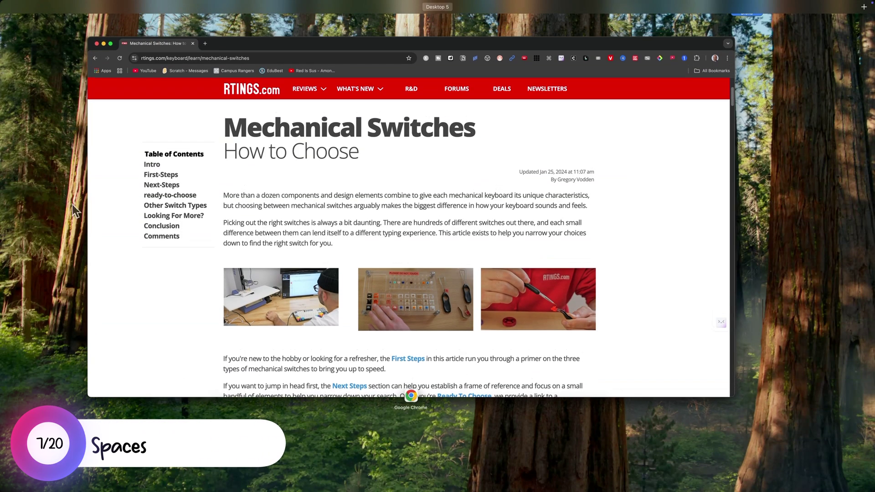
Step: Reveal the Mission Control Spaces bar and switch to an empty desktop
mouse_move(455, 13)
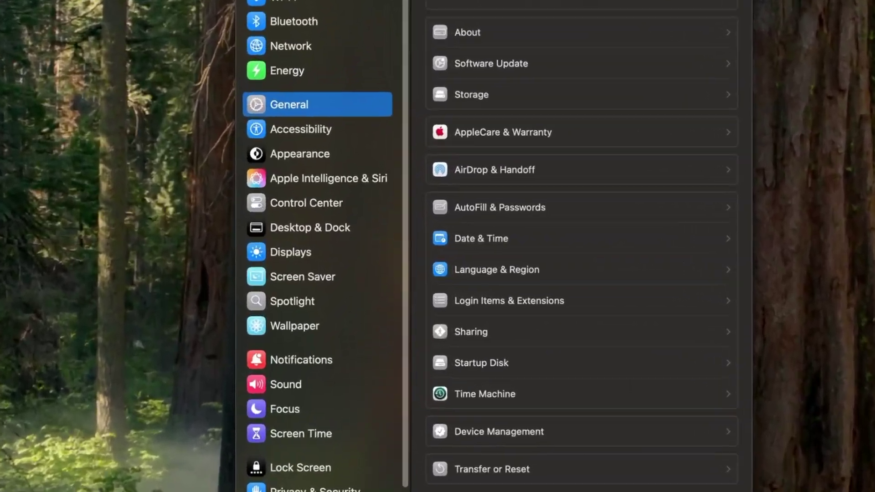
Step: Review the Mission Control Shortcuts and Hot Corners in Desktop & Dock settings
left_click(314, 230)
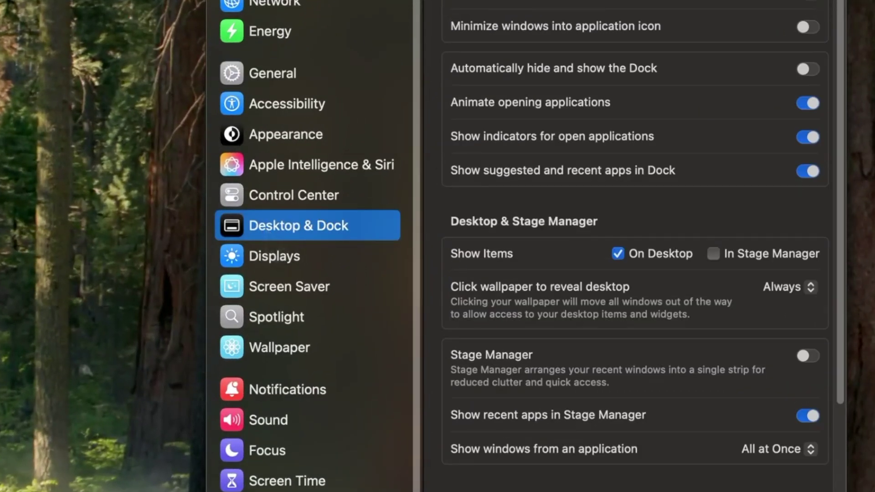
scroll(608, 196, "down", 10)
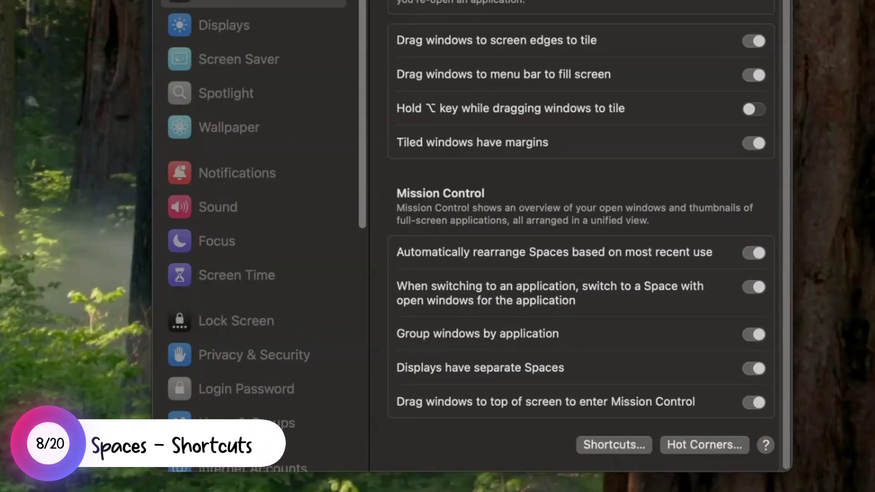
left_click(613, 445)
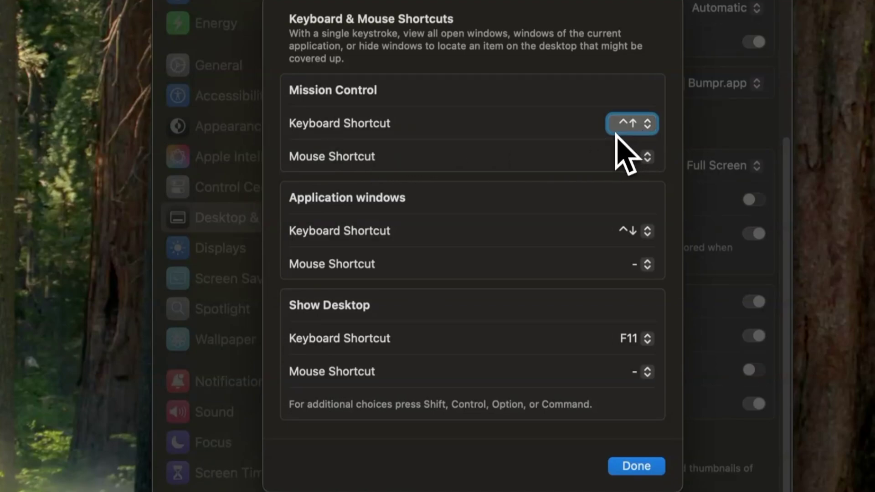
left_click(636, 466)
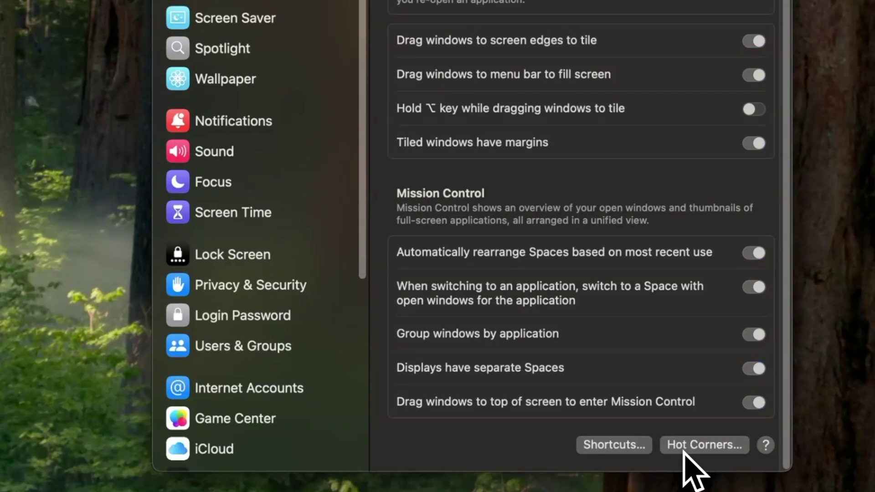
left_click(512, 418)
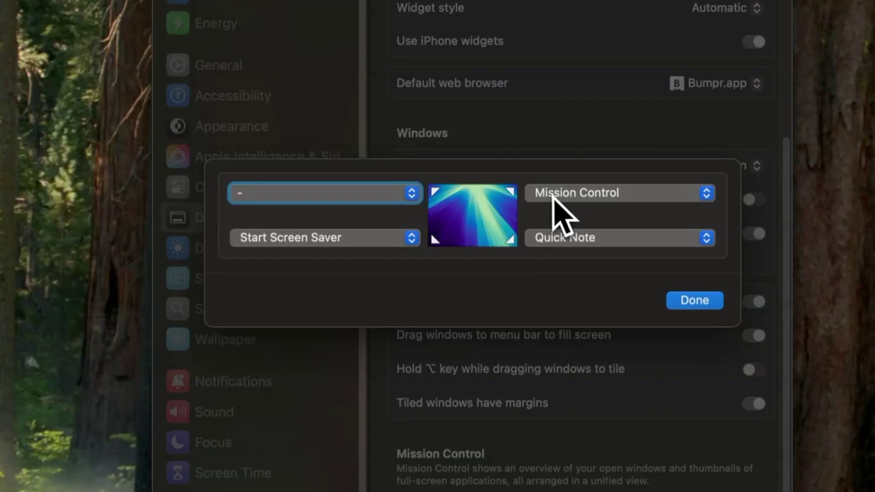
left_click(694, 301)
mouse_move(874, 0)
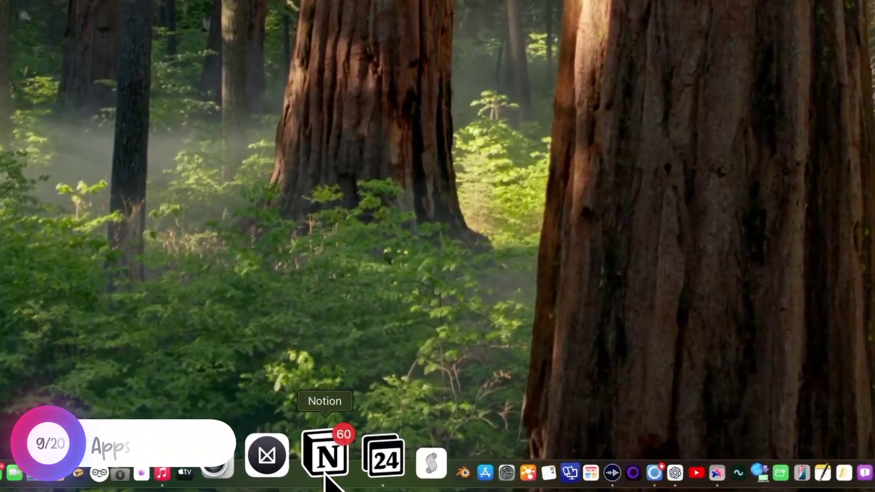
Step: Show the Options > Assign To desktop list for Notion's Dock icon
right_click(325, 474)
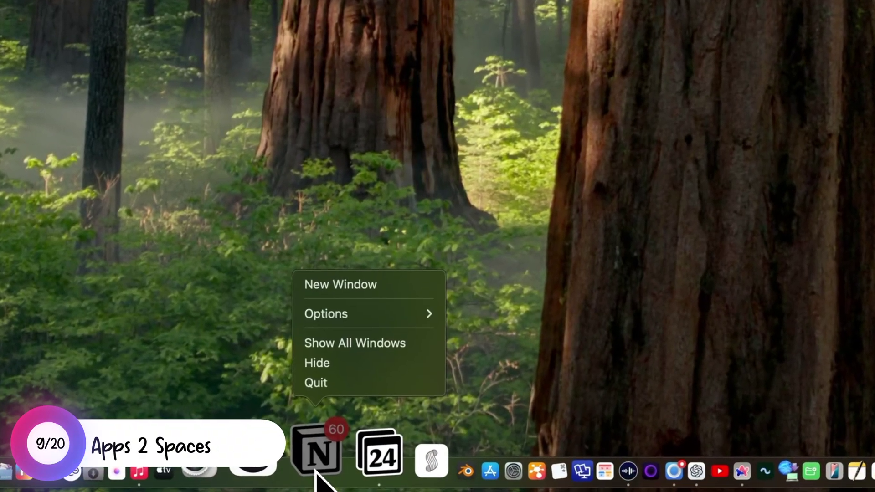
mouse_move(315, 304)
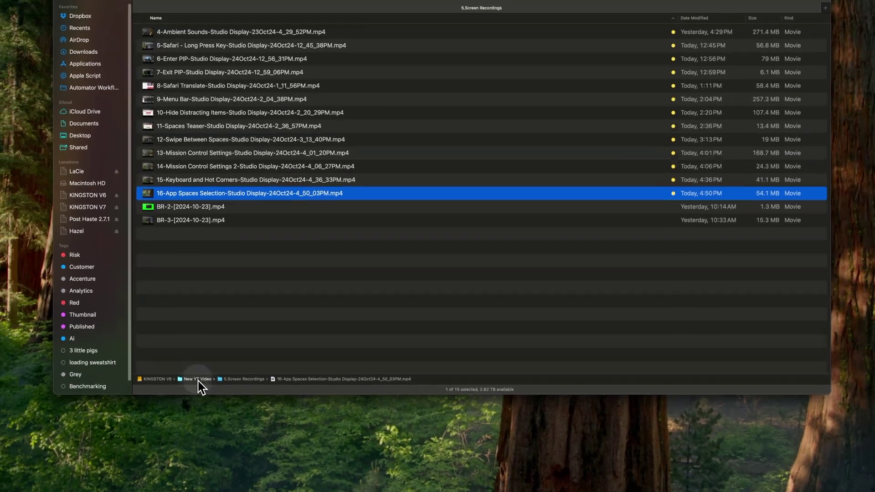
Step: Go to New YT Video from the path bar and switch Finder to column view
double_click(202, 370)
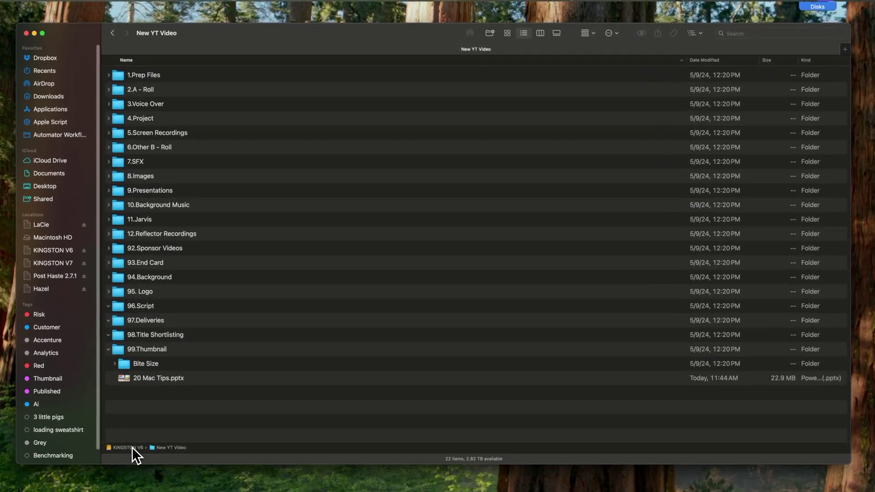
double_click(158, 387)
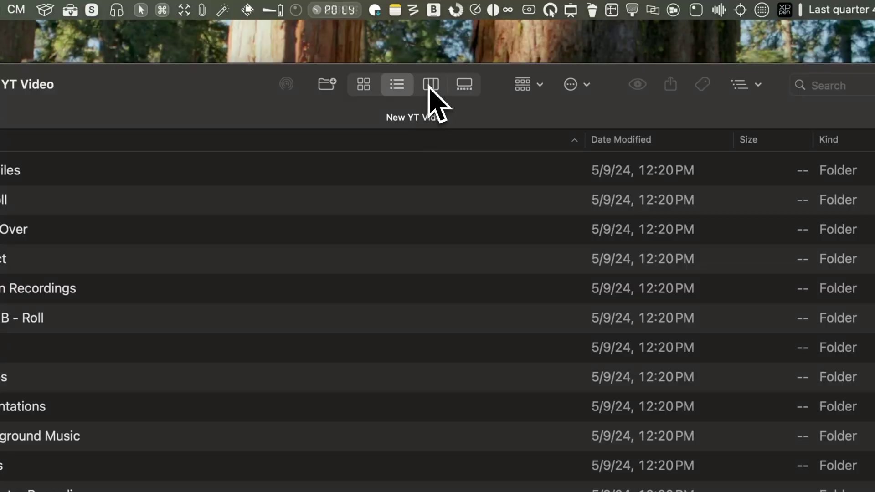
left_click(430, 84)
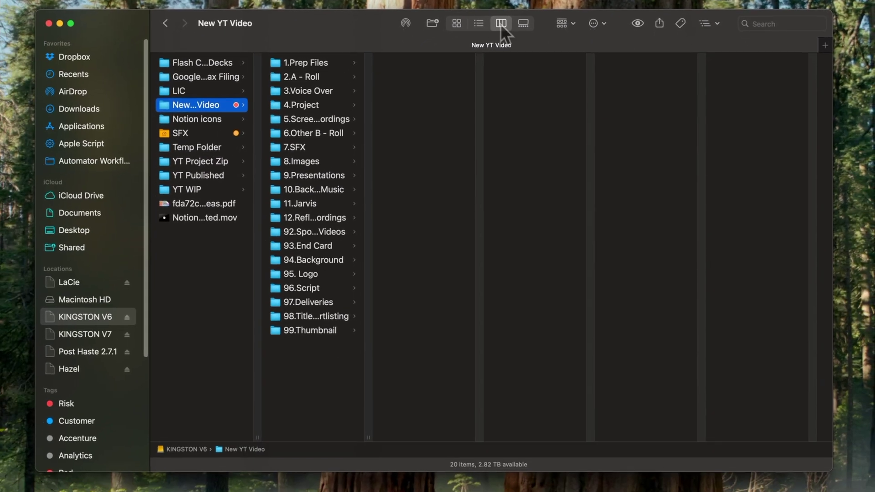
Step: Preview the 5-Safari Long Press Key and 6-Enter PIP recordings in 5.Screen Recordings
left_click(298, 120)
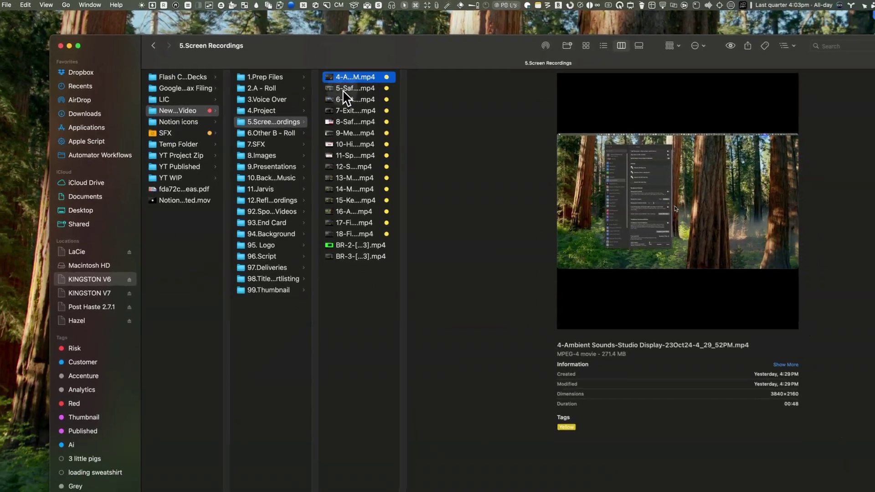
left_click(369, 104)
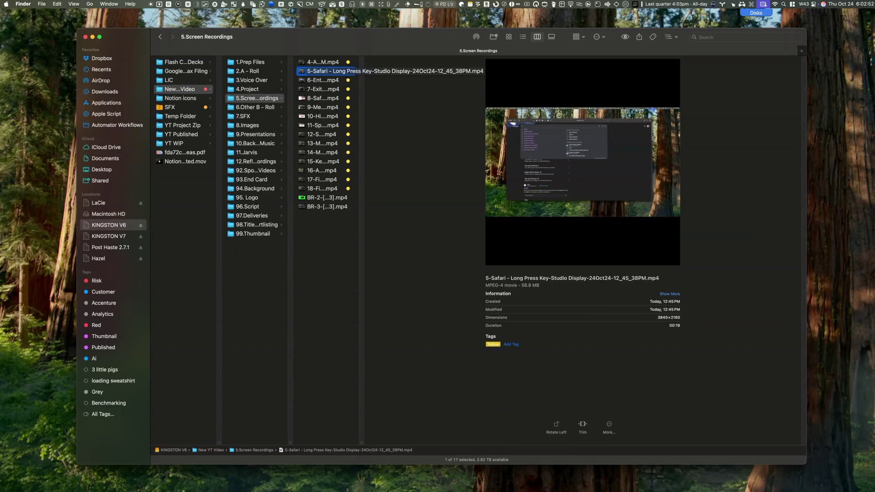
left_click(313, 81)
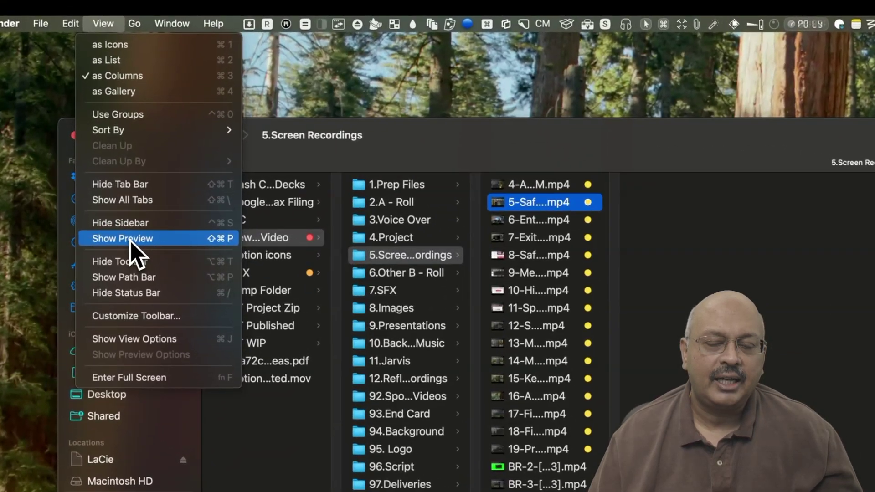
Step: Toggle the preview pane, then extract New YT Video.zip and open the extracted folder
left_click(91, 112)
left_click(102, 23)
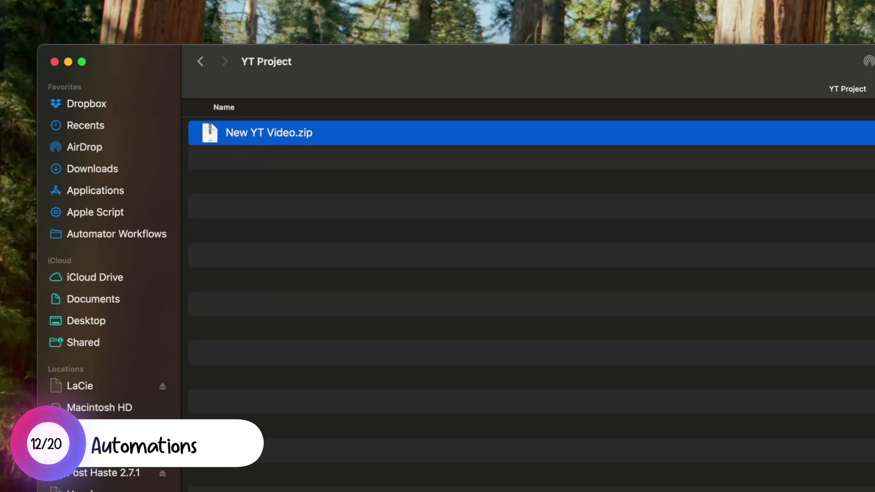
key("super+o")
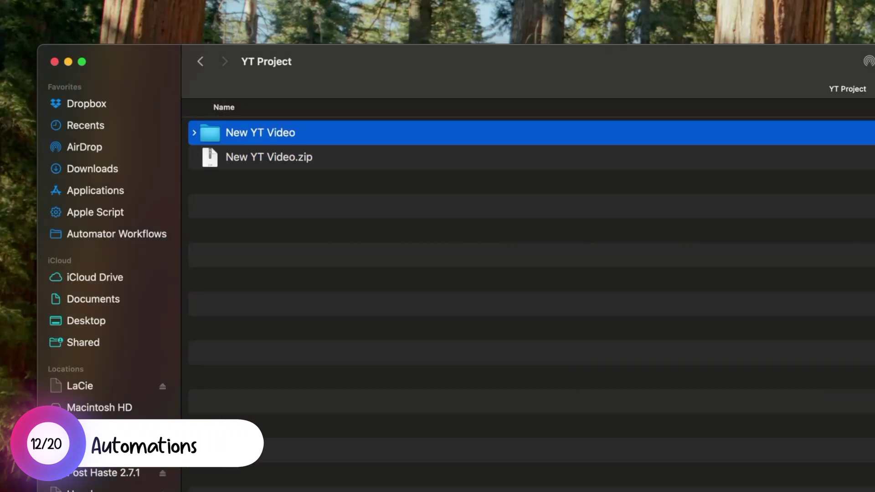
key("super+o")
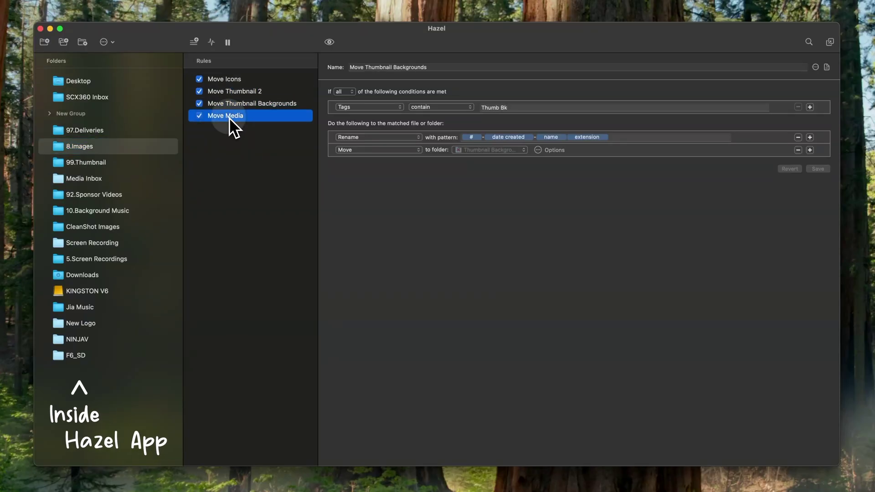
left_click(94, 242)
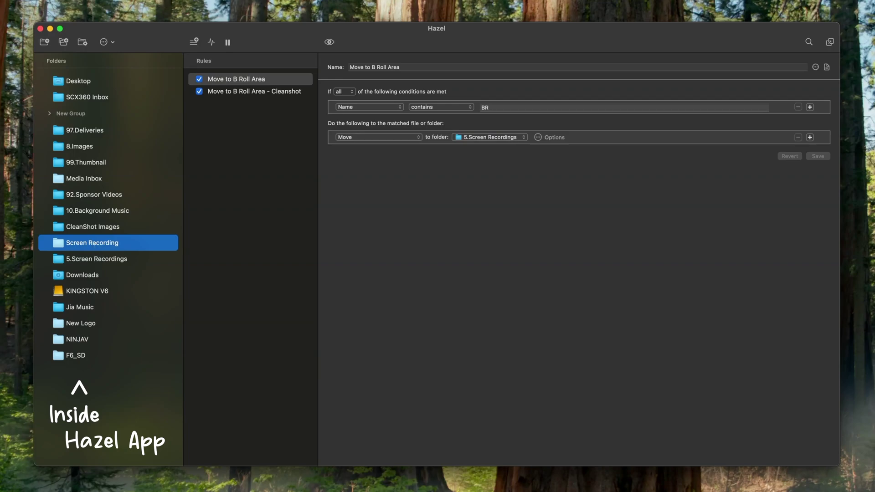
left_click(73, 340)
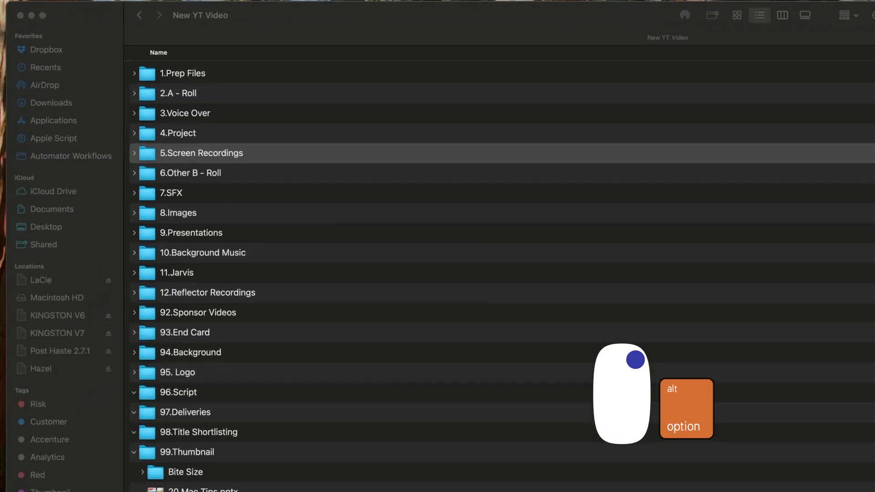
Step: Copy the 5.Screen Recordings folder's full path as a pathname, then view Finder's General settings
right_click(230, 117)
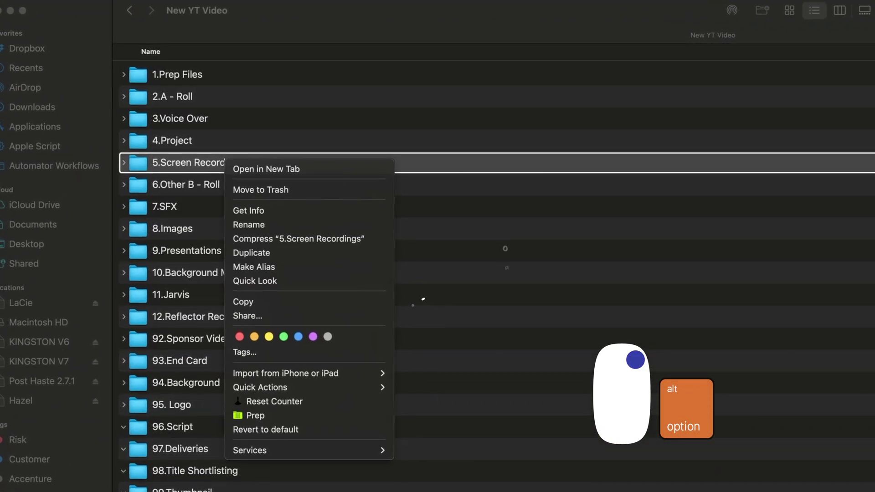
key("alt")
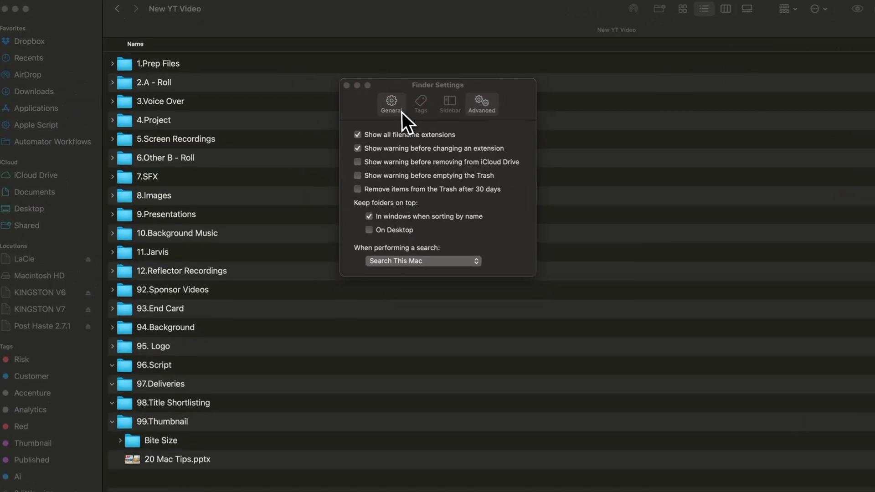
left_click(323, 104)
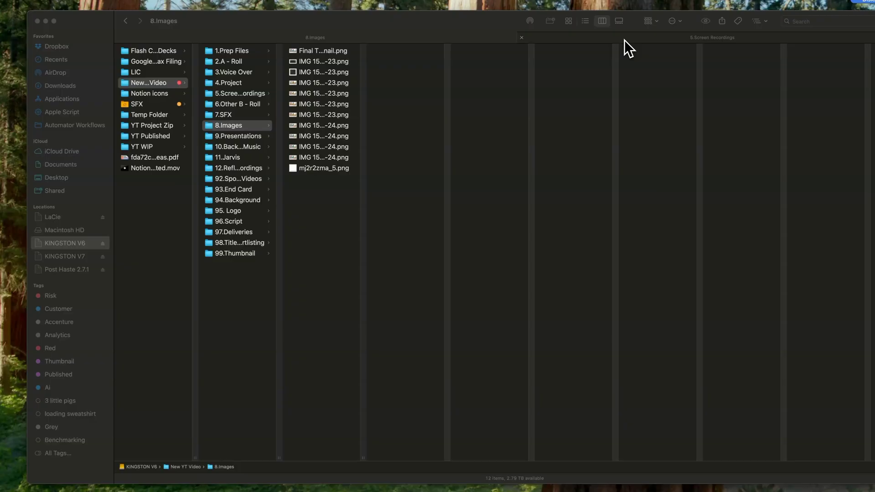
Step: Switch between Finder tabs and open New YT Video and 8.Images in new tabs
left_click(624, 41)
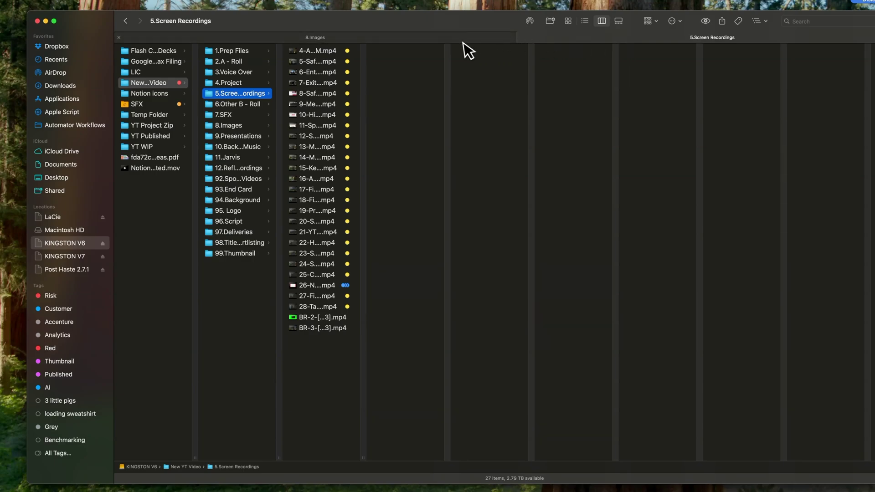
left_click(442, 41)
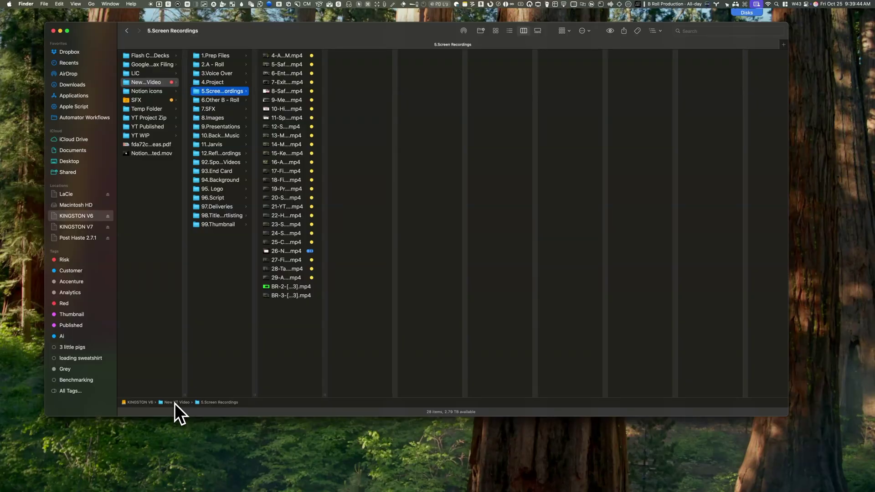
double_click(174, 403, "super")
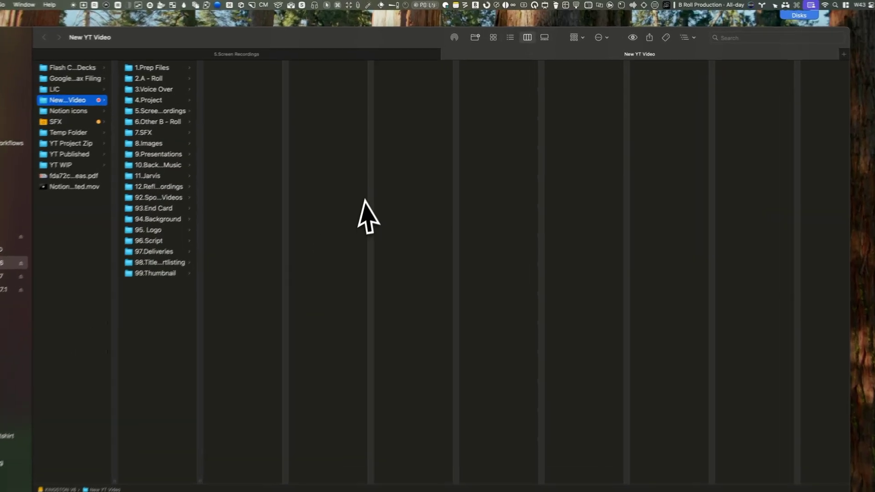
left_click(599, 38)
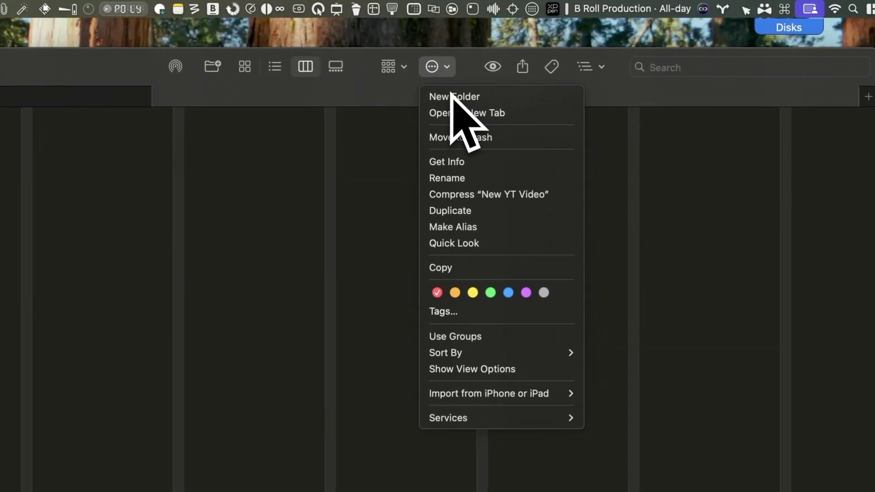
key("Escape")
right_click(474, 258)
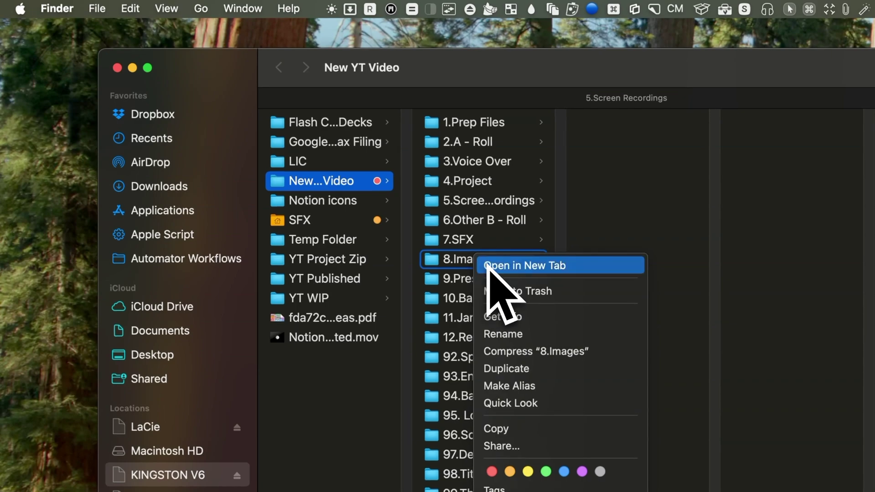
left_click(487, 266)
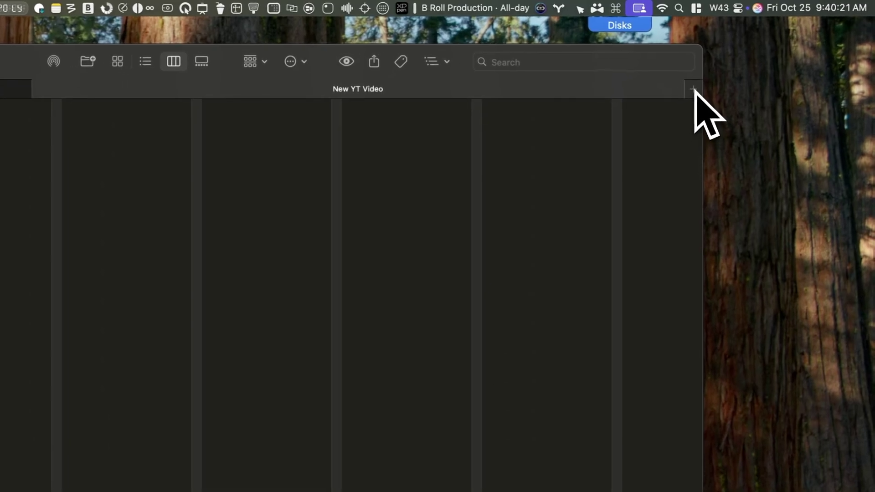
left_click(712, 81)
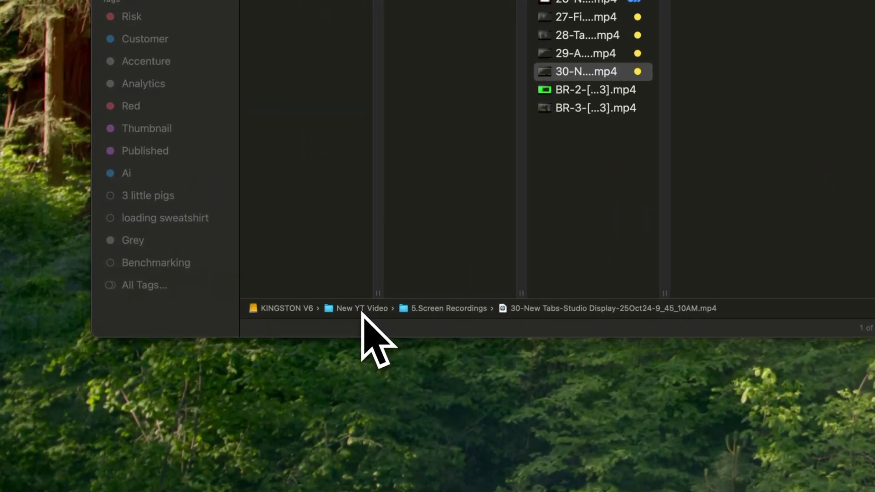
Step: Copy the New YT Video folder's location as a text pathname from the path bar
right_click(372, 296)
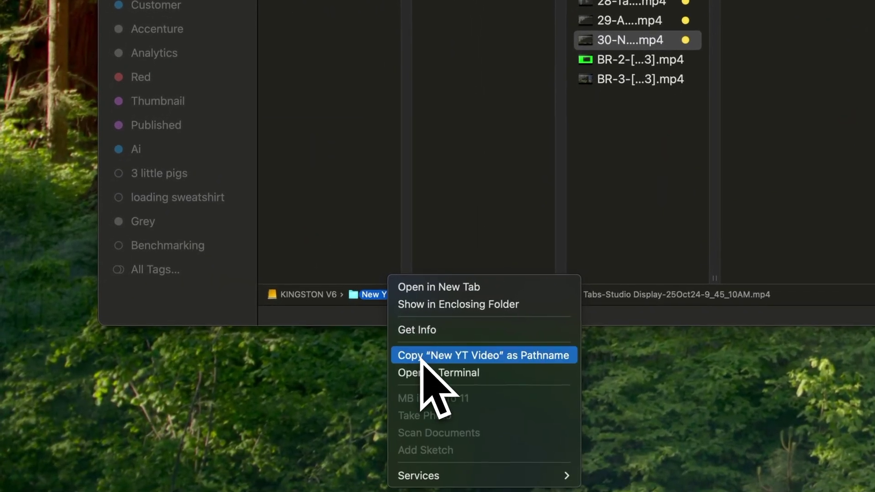
left_click(479, 258)
right_click(486, 296)
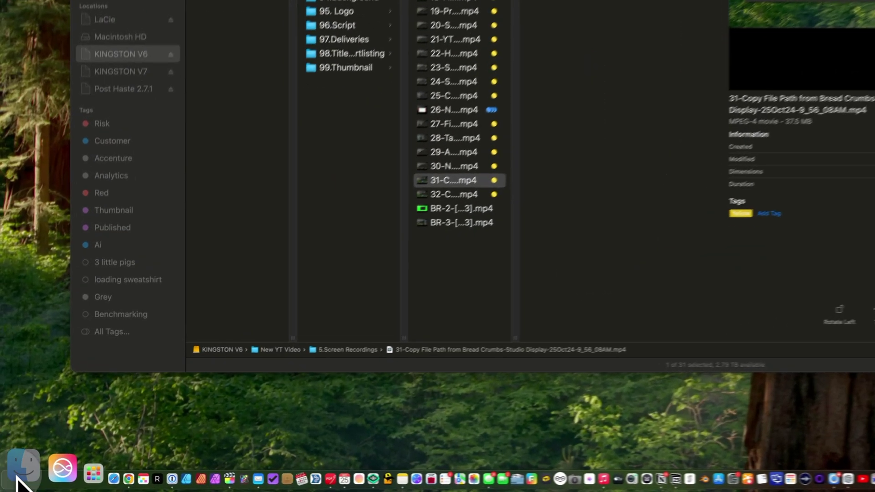
Step: Open a new Finder window from the Dock icon and show the Advanced Finder settings
right_click(14, 478)
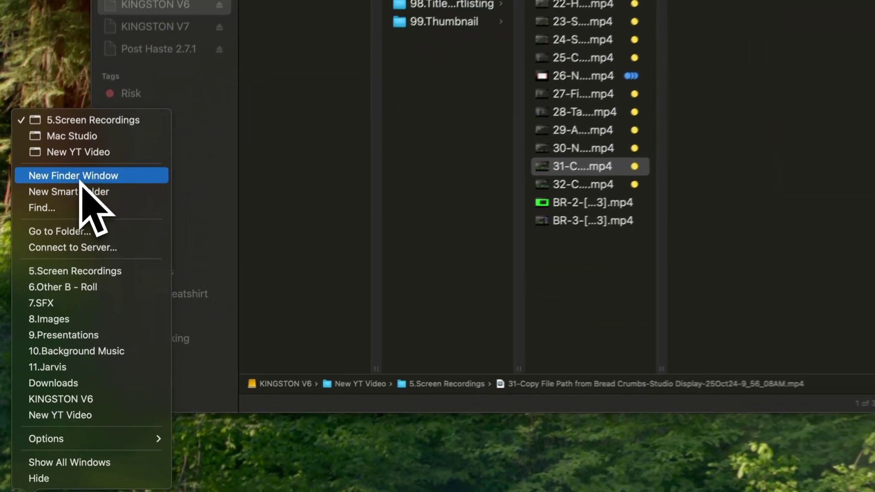
left_click(87, 5)
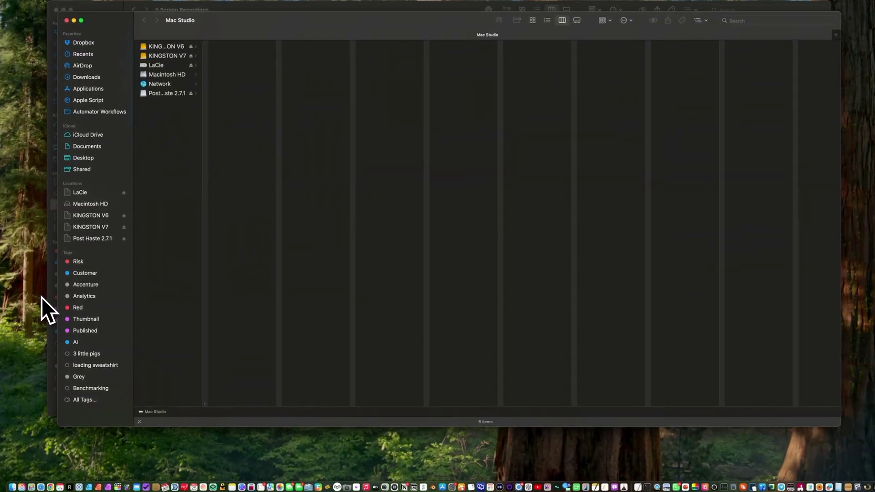
key("super+comma")
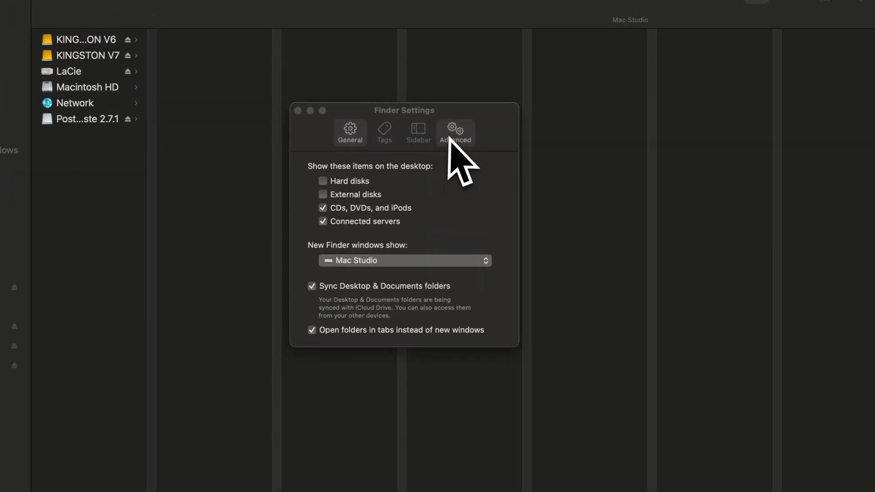
left_click(413, 124)
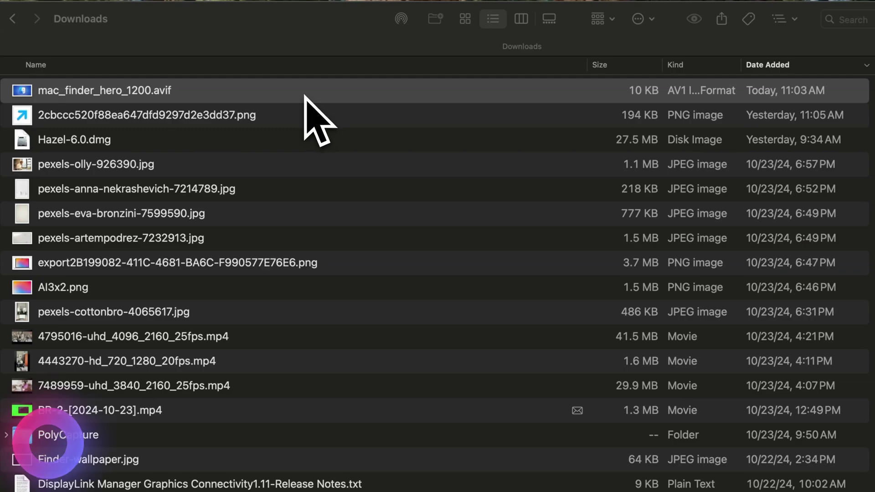
Step: Remove the background from mac_finder_hero_1200.avif, then customize the Finder toolbar and open AirDrop
right_click(303, 98)
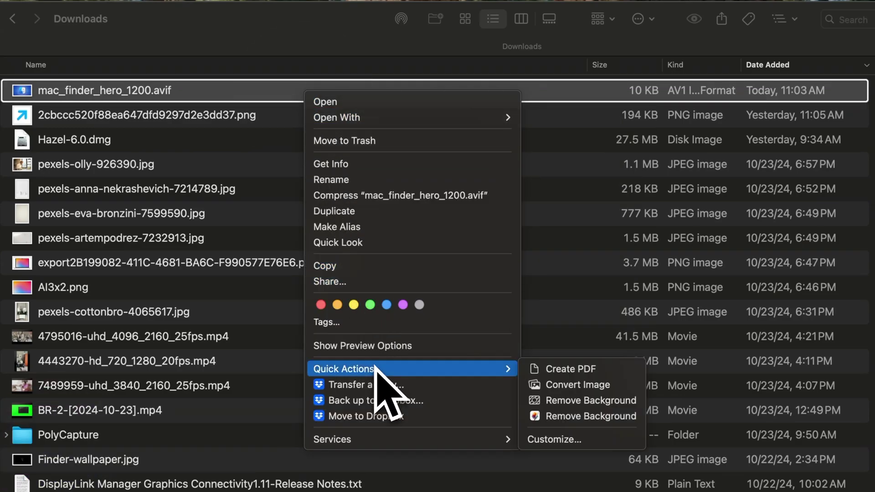
left_click(573, 402)
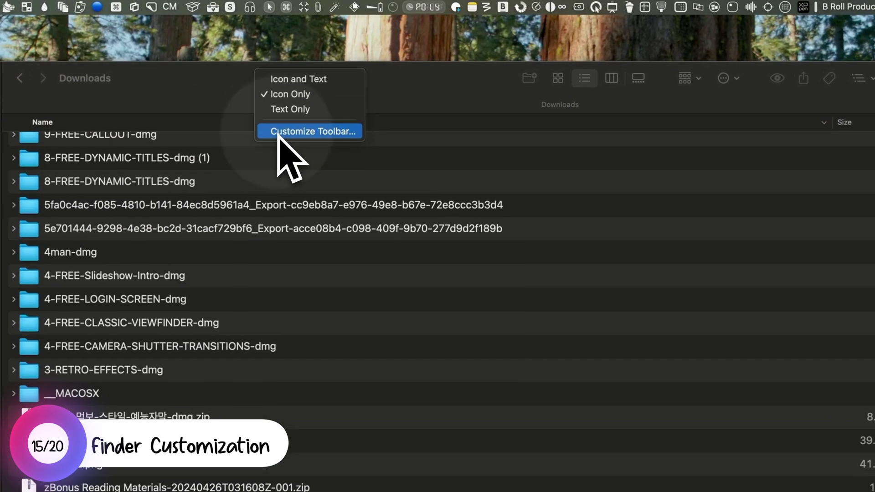
left_click(297, 132)
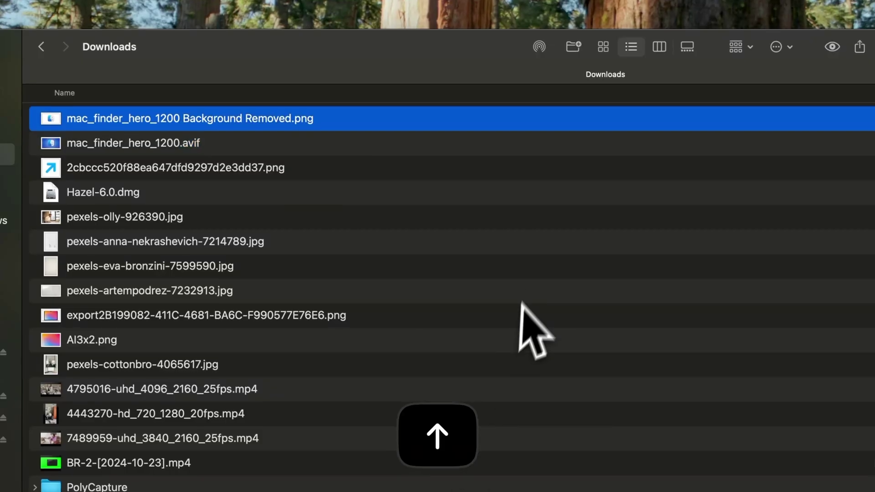
left_click(552, 34)
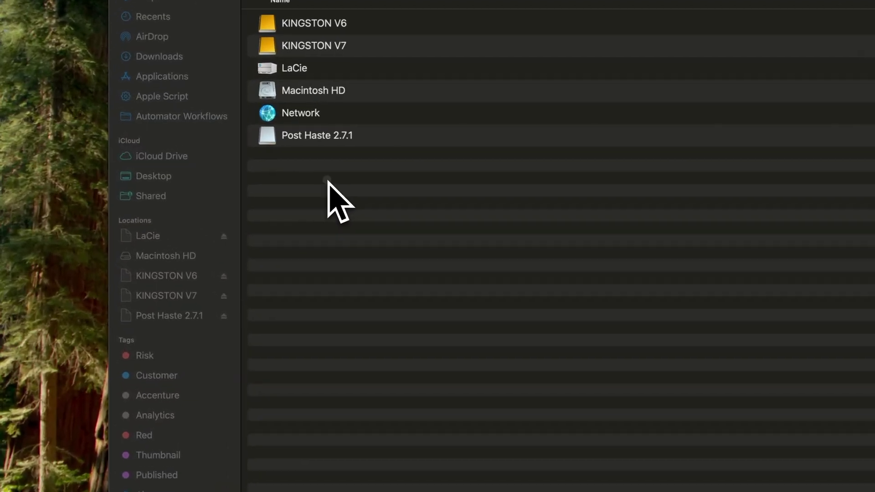
Step: Bring up view options for the list and column views and show the text size choices
right_click(328, 181)
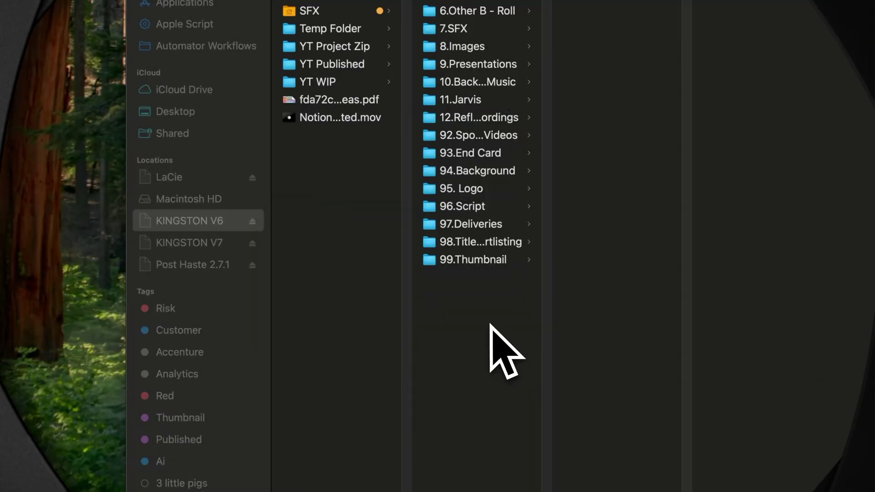
right_click(483, 320)
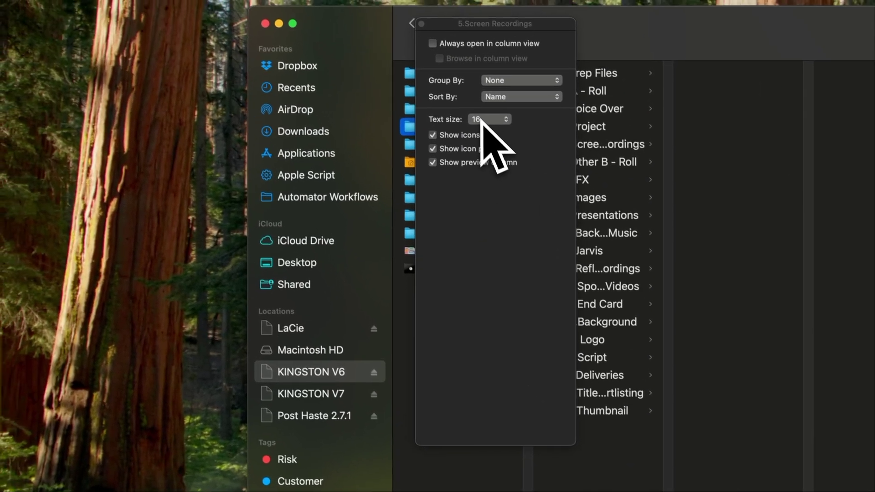
left_click(517, 163)
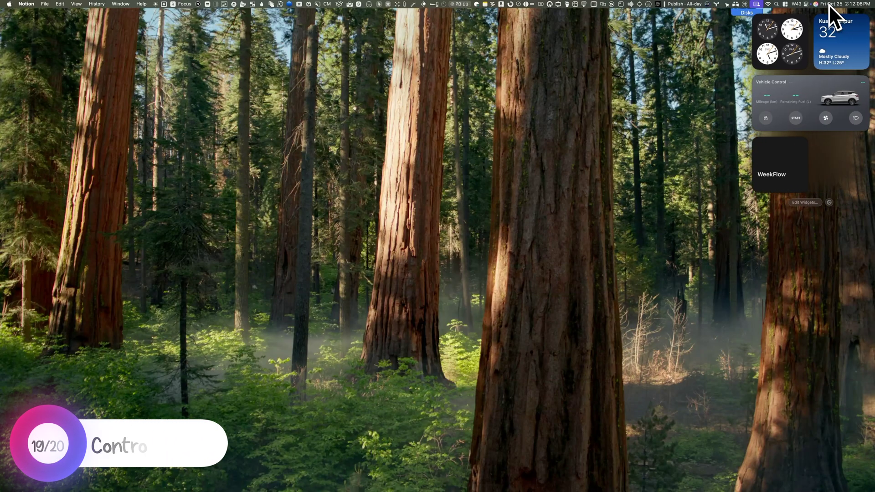
Step: Open the WeekFlow calendar in Notion from the WeekFlow desktop widget
left_click(795, 155)
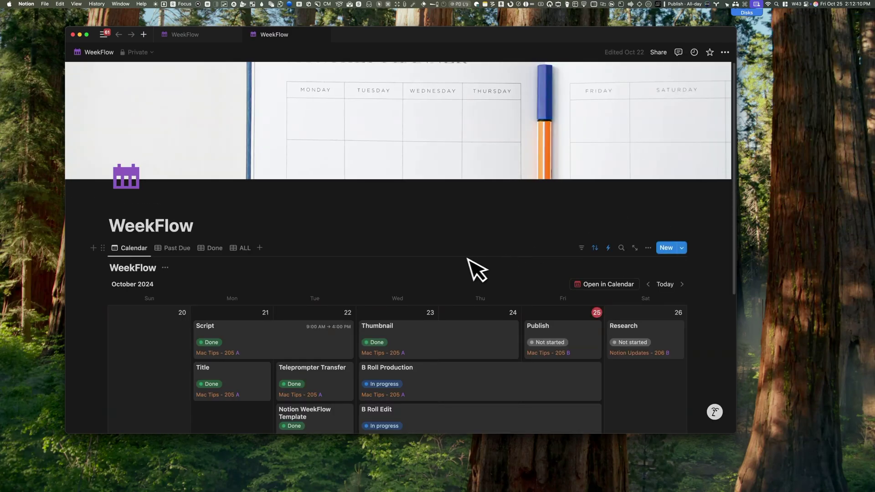
scroll(449, 260, "down", 5)
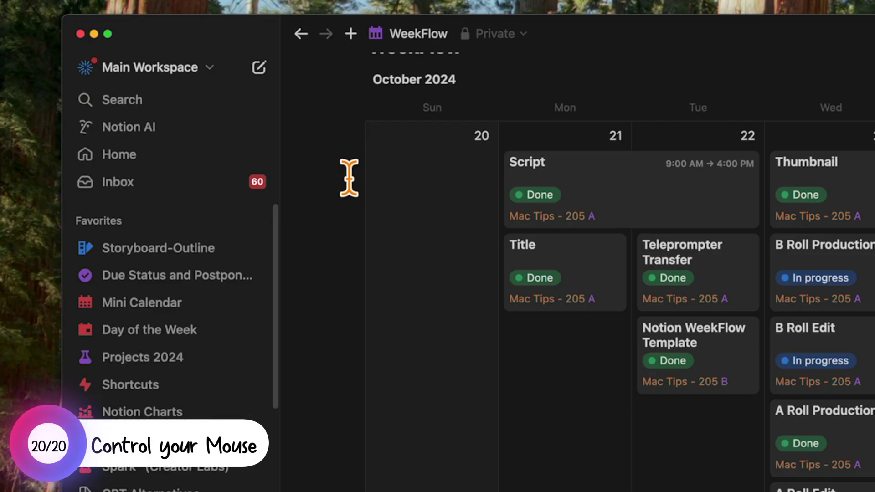
scroll(487, 137, "up", 5)
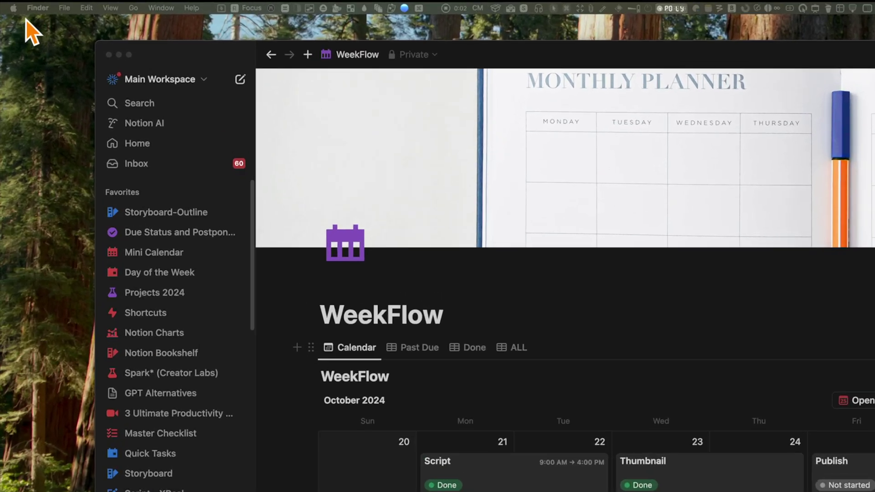
Step: Go to the Accessibility Display options in System Settings via the Apple menu
left_click(26, 21)
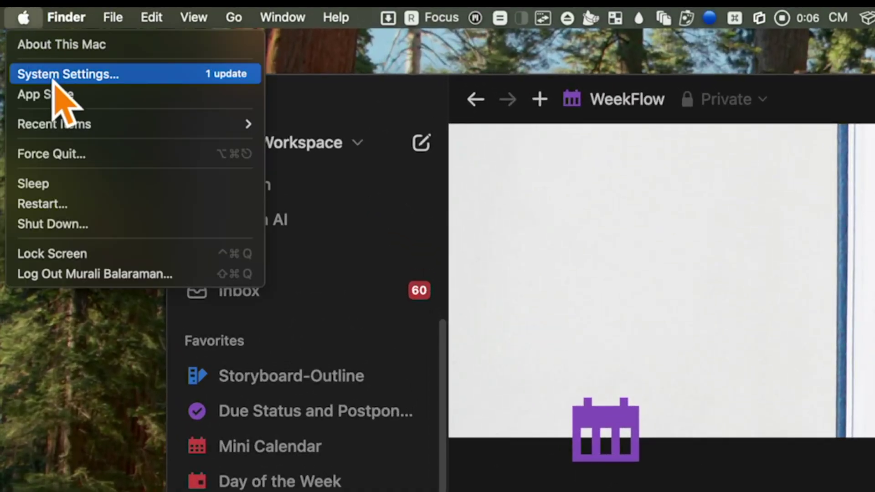
left_click(51, 73)
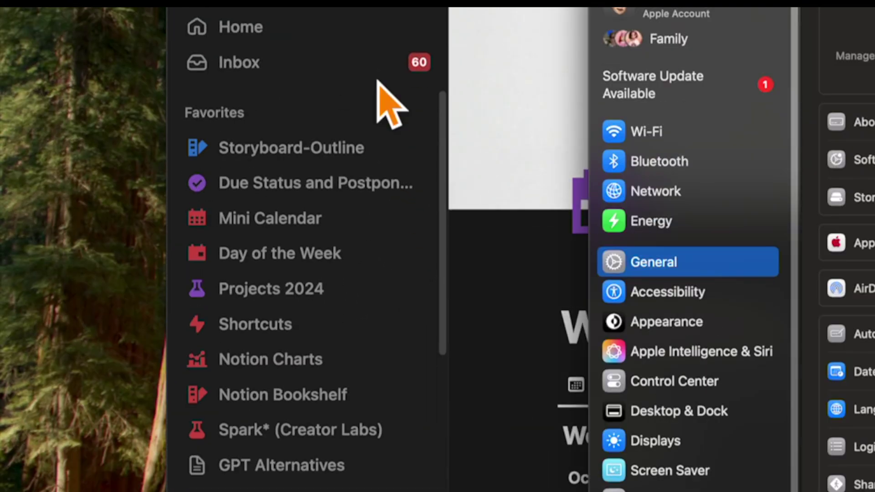
left_click(651, 292)
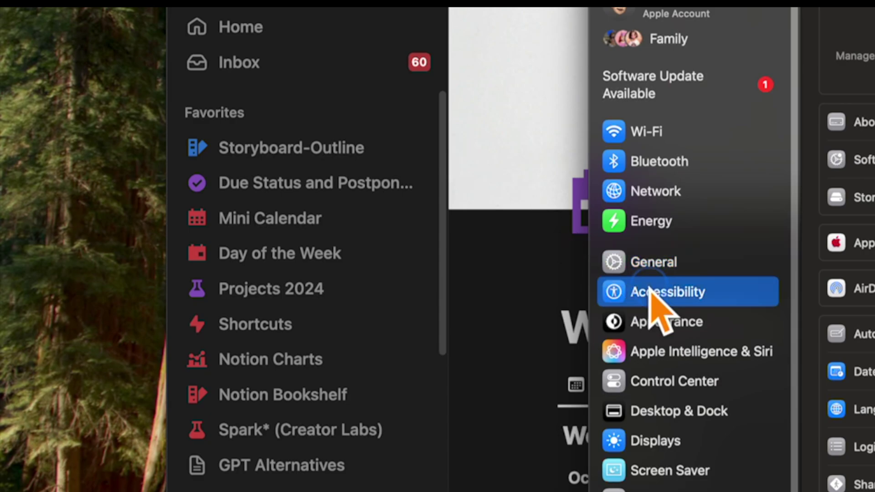
scroll(847, 246, "down", 3)
left_click(339, 104)
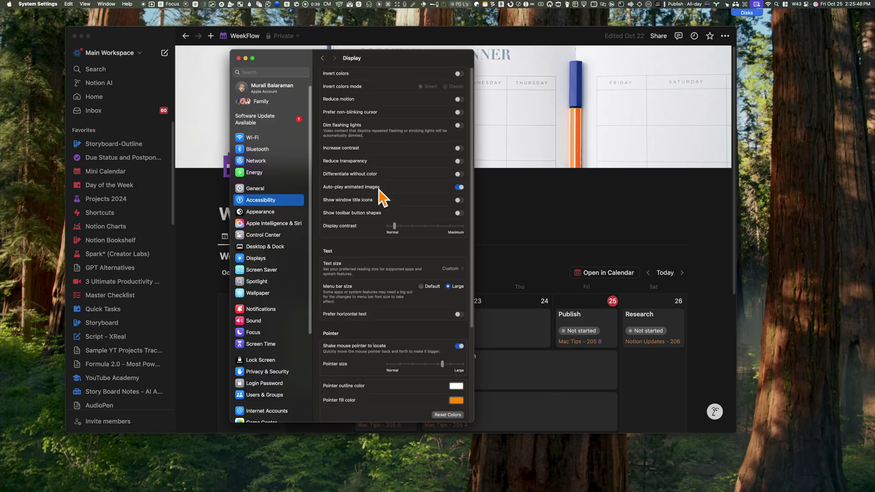
scroll(382, 197, "down", 5)
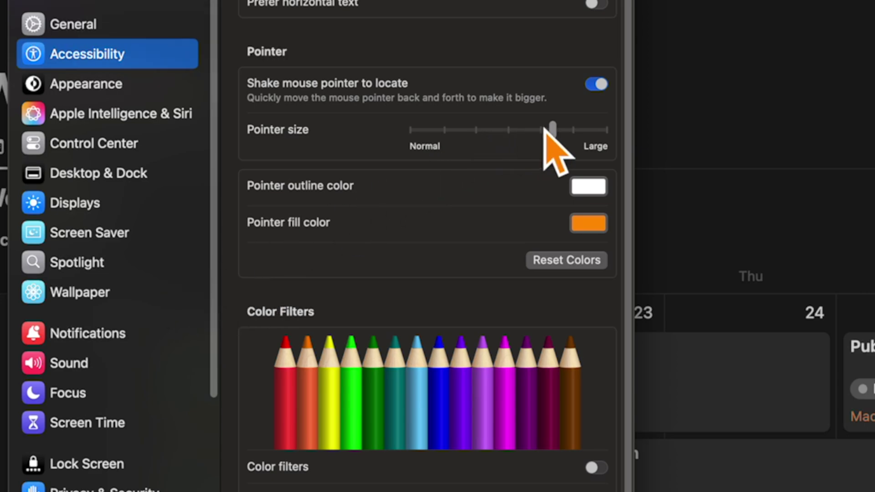
Step: Shrink the pointer to about a third of the scale and reset its colours to black and white
left_click_drag(550, 128, 471, 131)
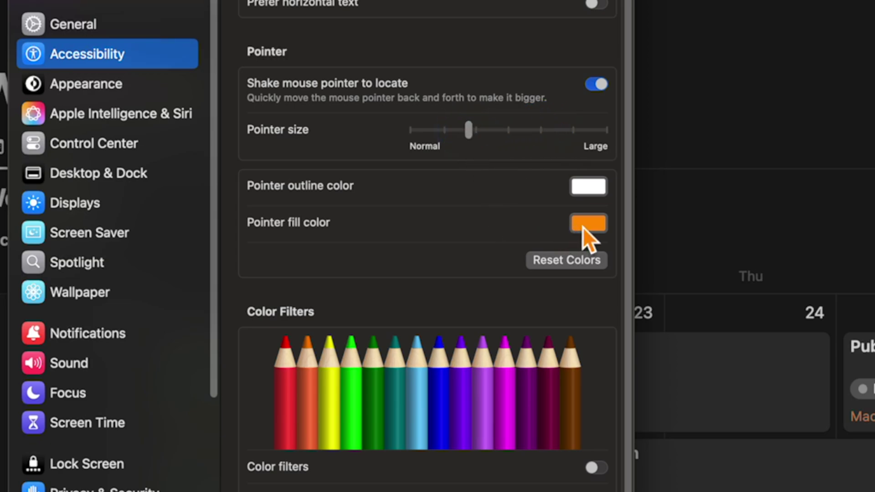
left_click(565, 261)
left_click_drag(469, 130, 497, 129)
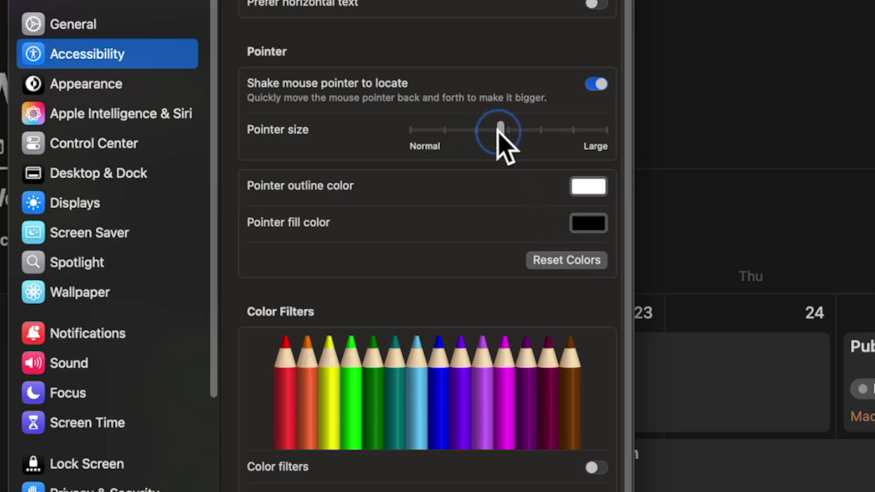